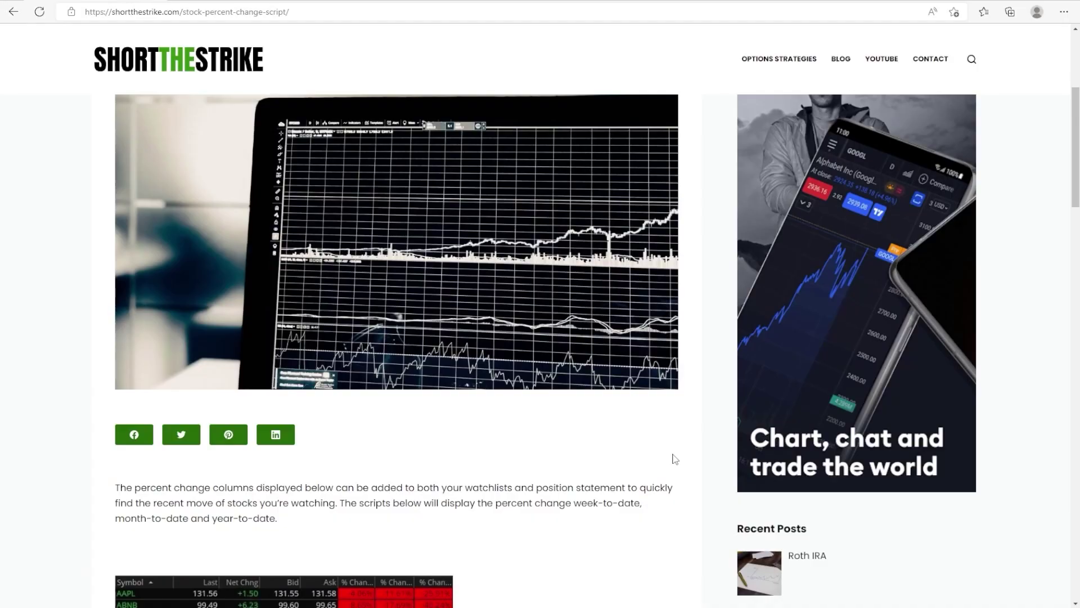
# Copy the three-line percent-change thinkScript code block from the article and switch back to thinkorswim
pyautogui.scroll(-15, 669, 459)
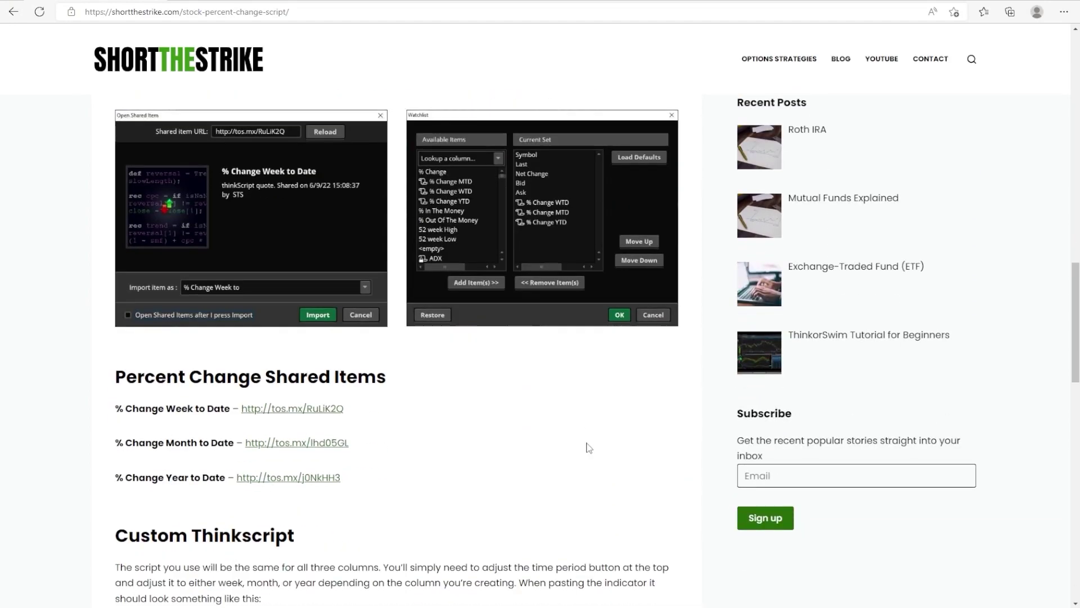
pyautogui.scroll(-10, 585, 448)
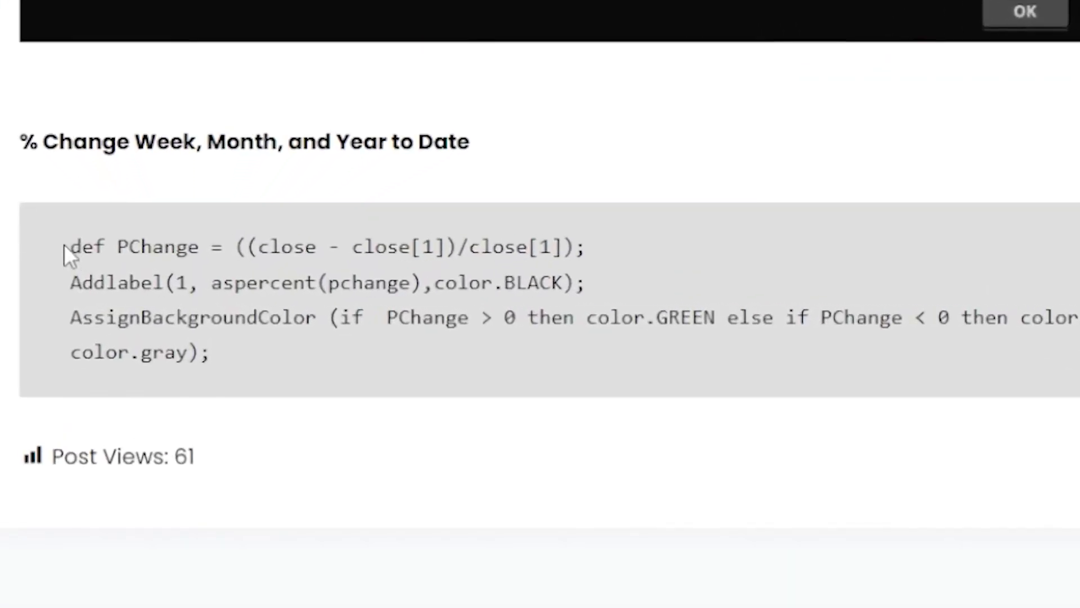
pyautogui.moveTo(63, 245); pyautogui.dragTo(252, 347)
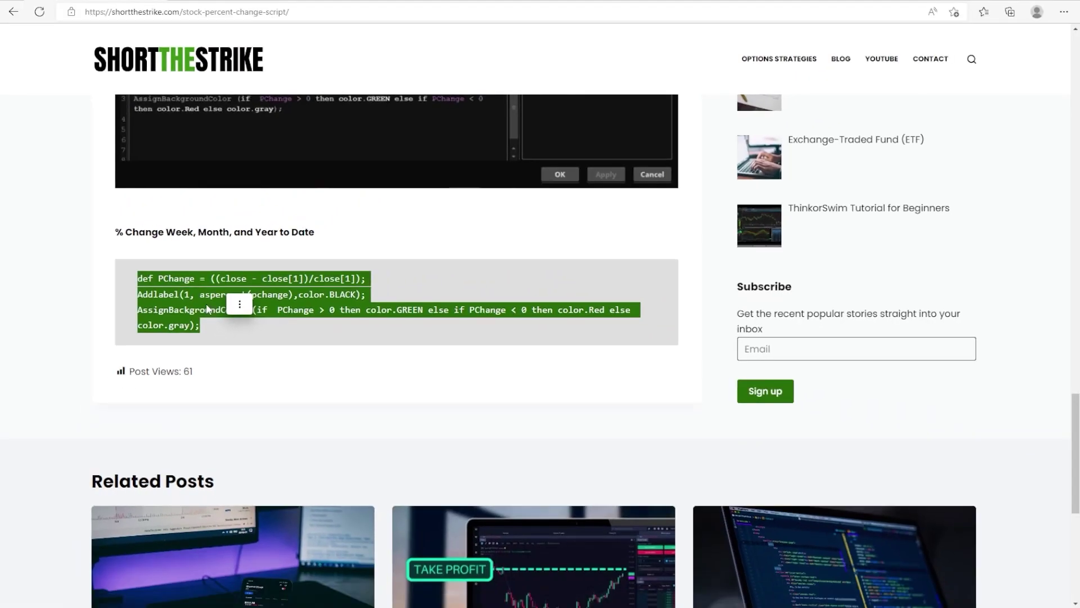
pyautogui.rightClick(207, 303)
pyautogui.click(237, 312)
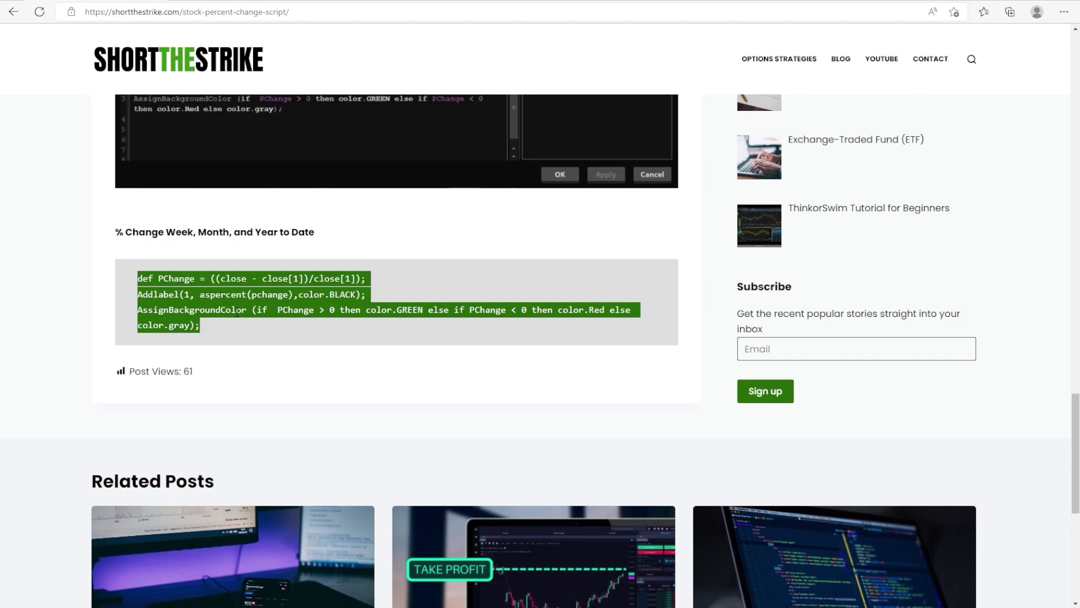
pyautogui.hotkey('alt', 'Tab')
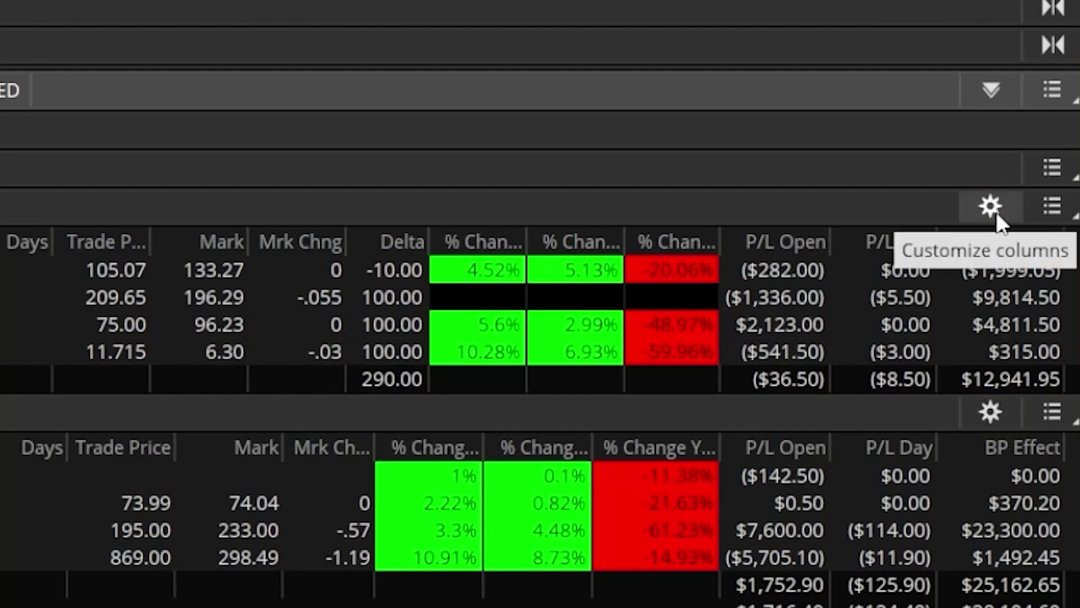
# Open the Customize columns gear on the Position Statement's Stock group
pyautogui.click(1036, 243)
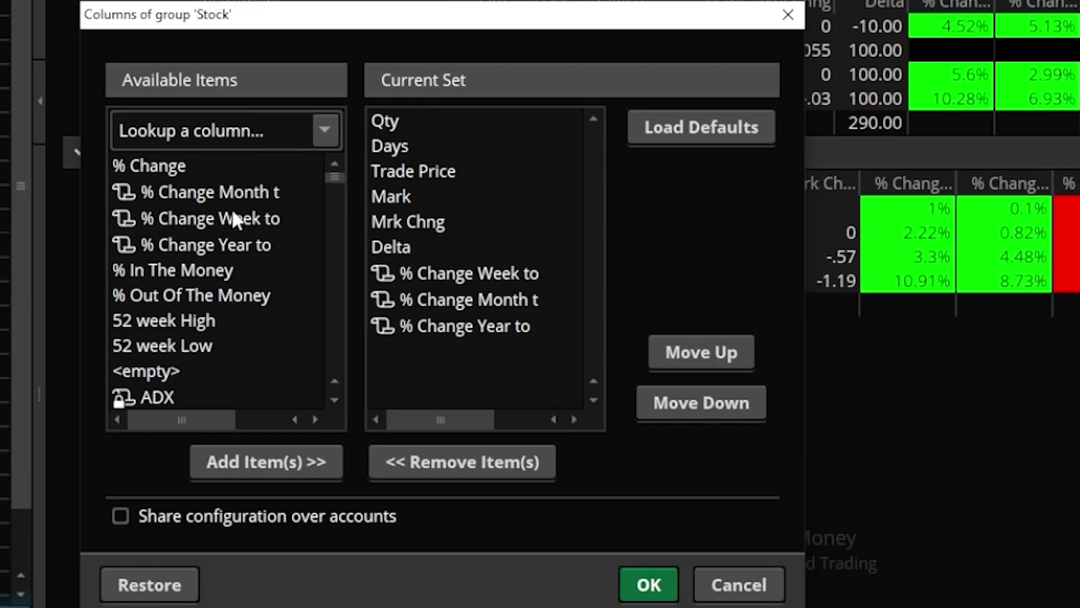
# Filter the available columns by 'custom' and open Custom 5's formula editor
pyautogui.click(191, 137)
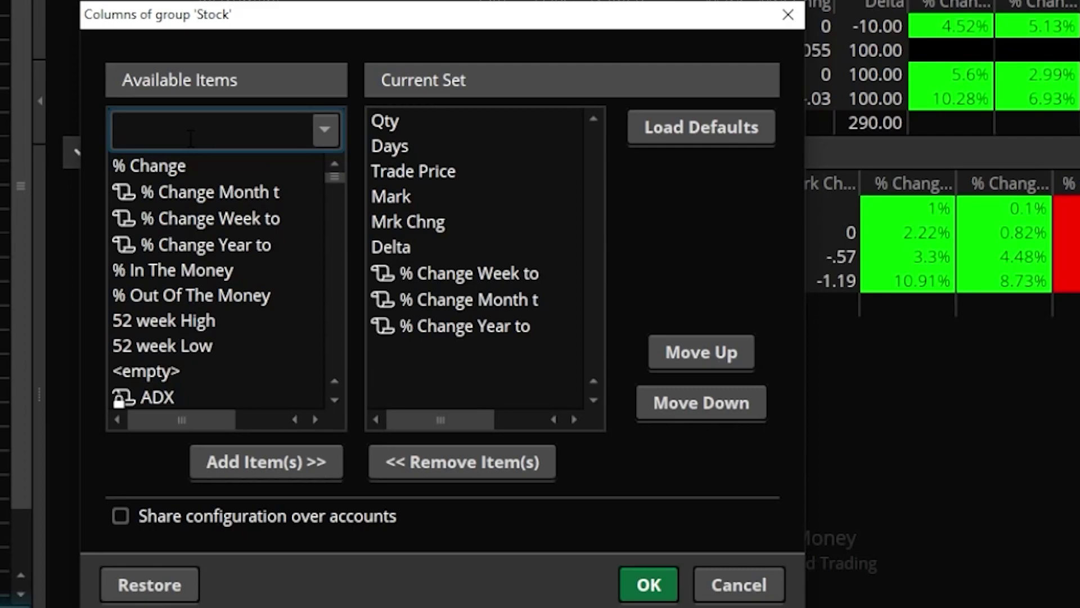
pyautogui.write('custom')
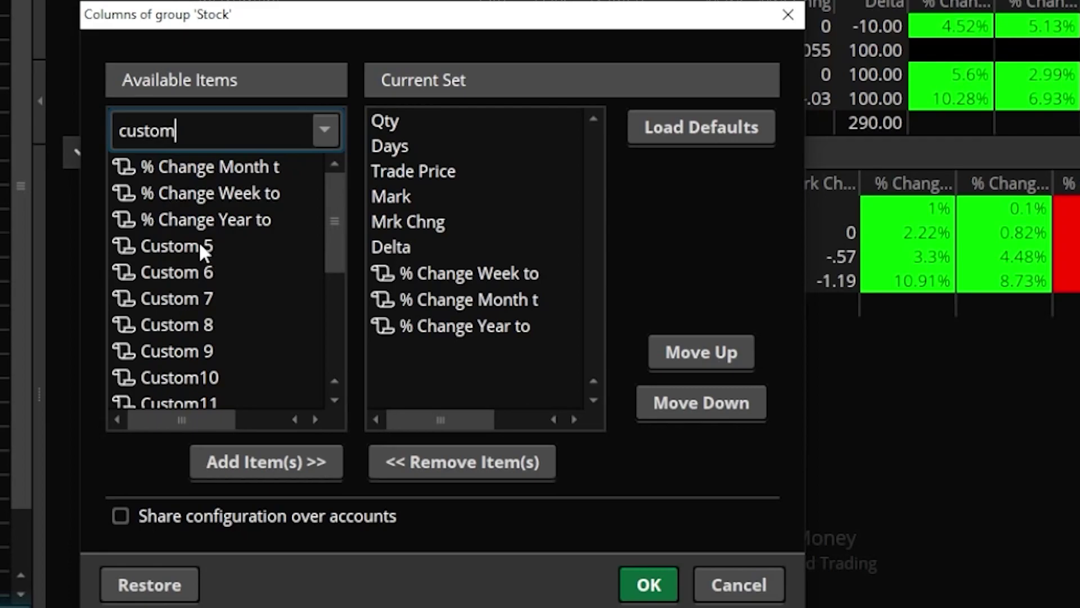
pyautogui.doubleClick(124, 243)
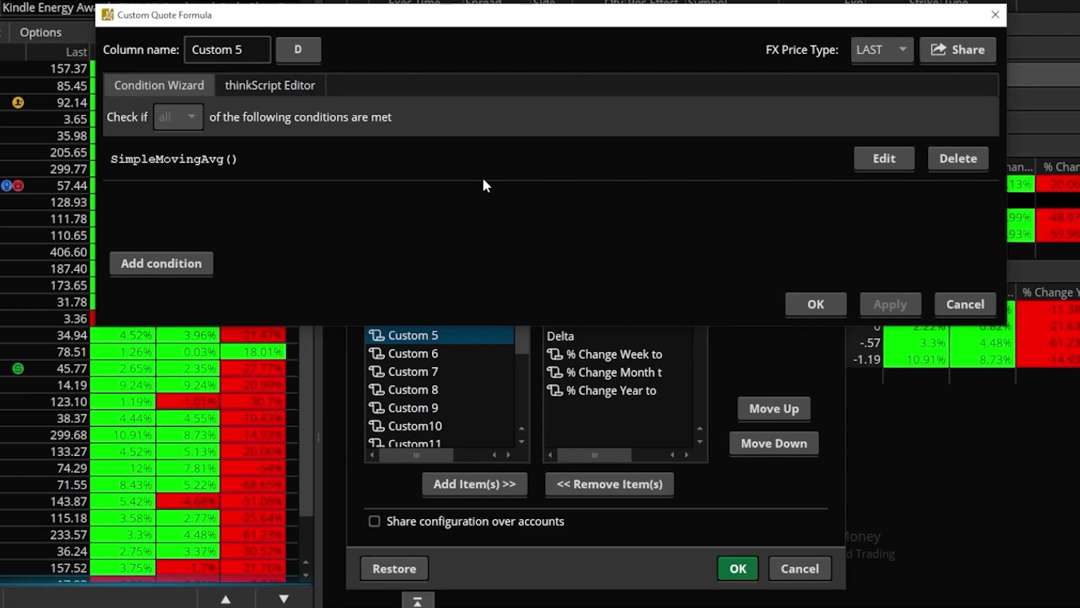
# Delete the SimpleMovingAvg condition and paste the percent-change code into the thinkScript Editor
pyautogui.click(961, 164)
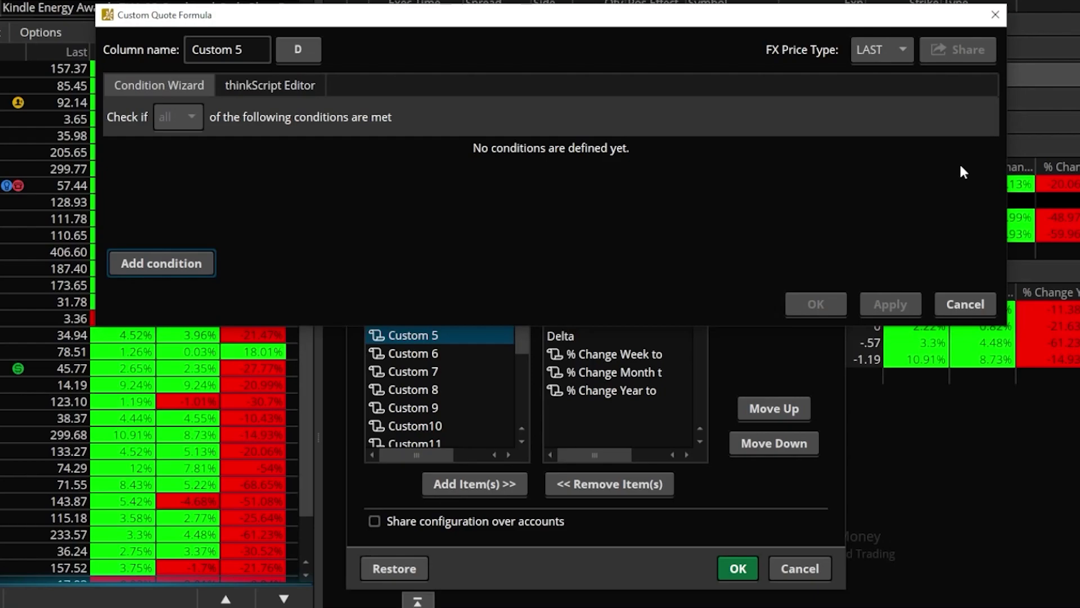
pyautogui.click(298, 84)
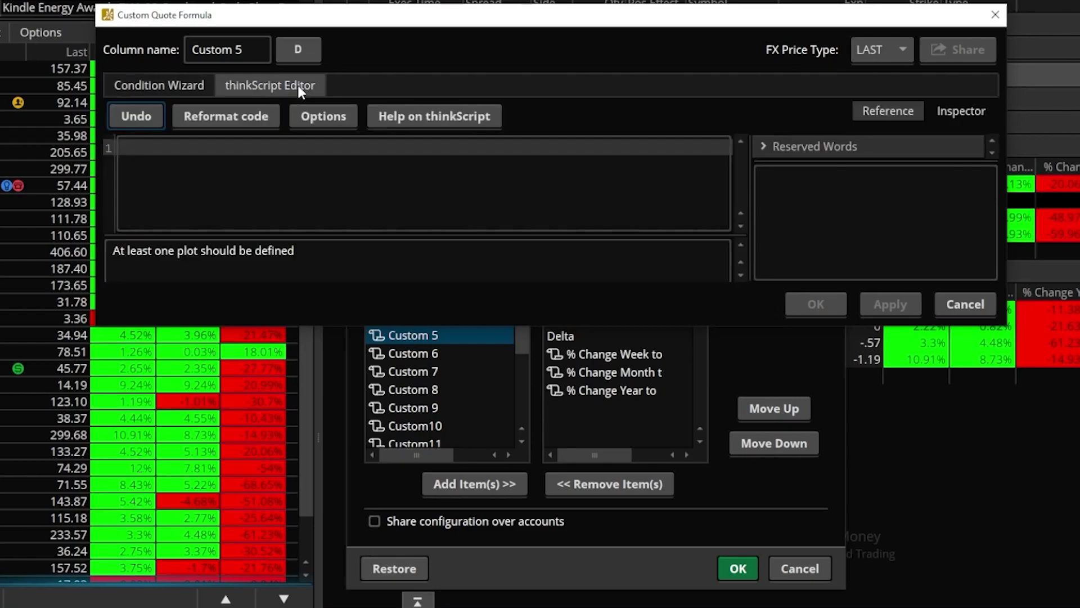
pyautogui.click(211, 145)
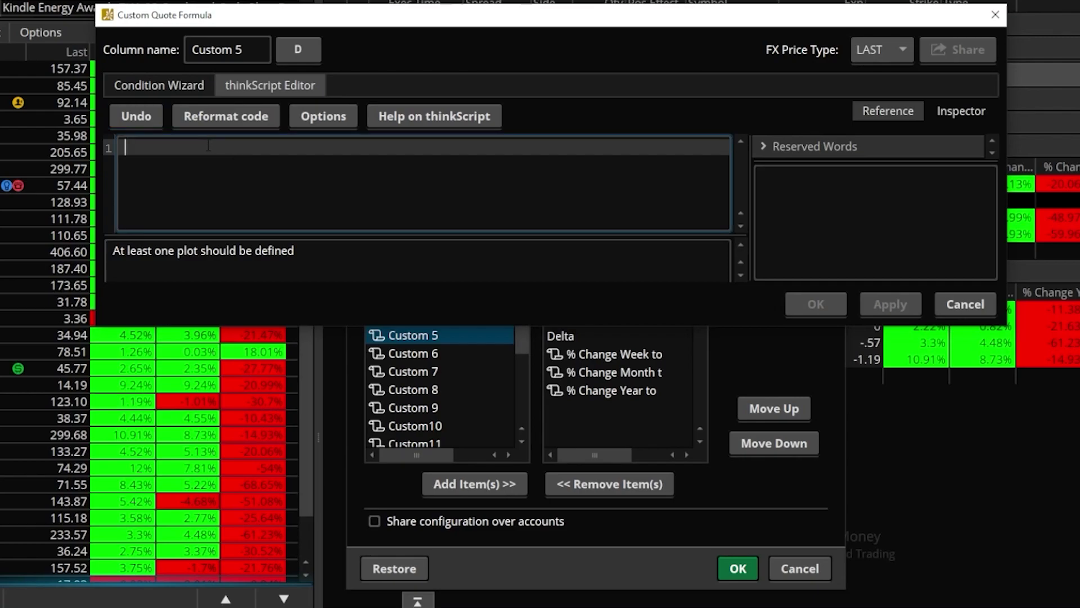
pyautogui.rightClick(221, 149)
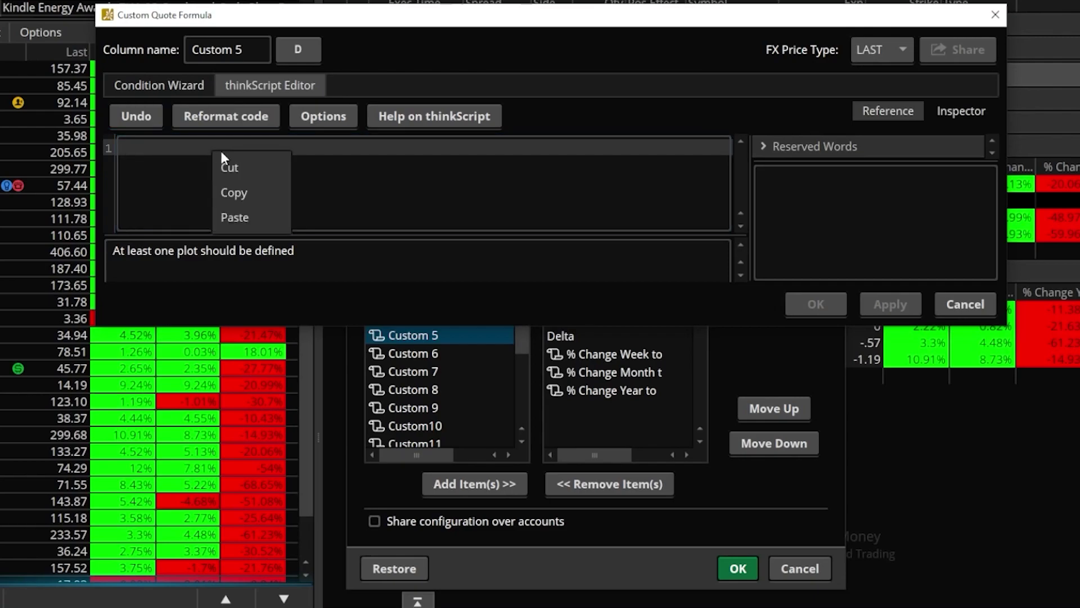
pyautogui.click(247, 215)
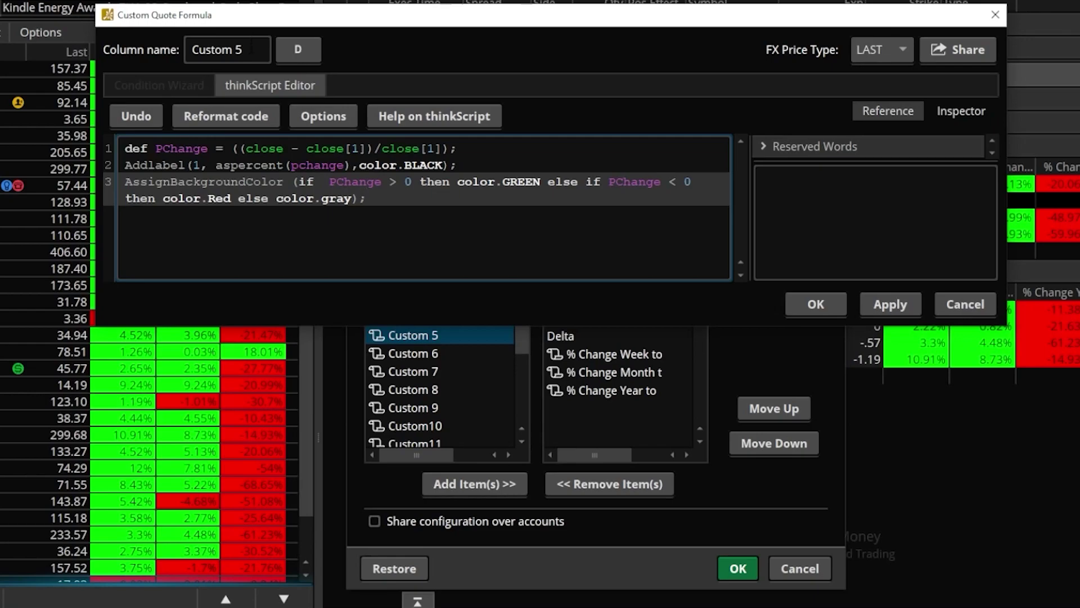
# Rename Custom 5 to YTD% and set its aggregation period to Year
pyautogui.click(206, 50)
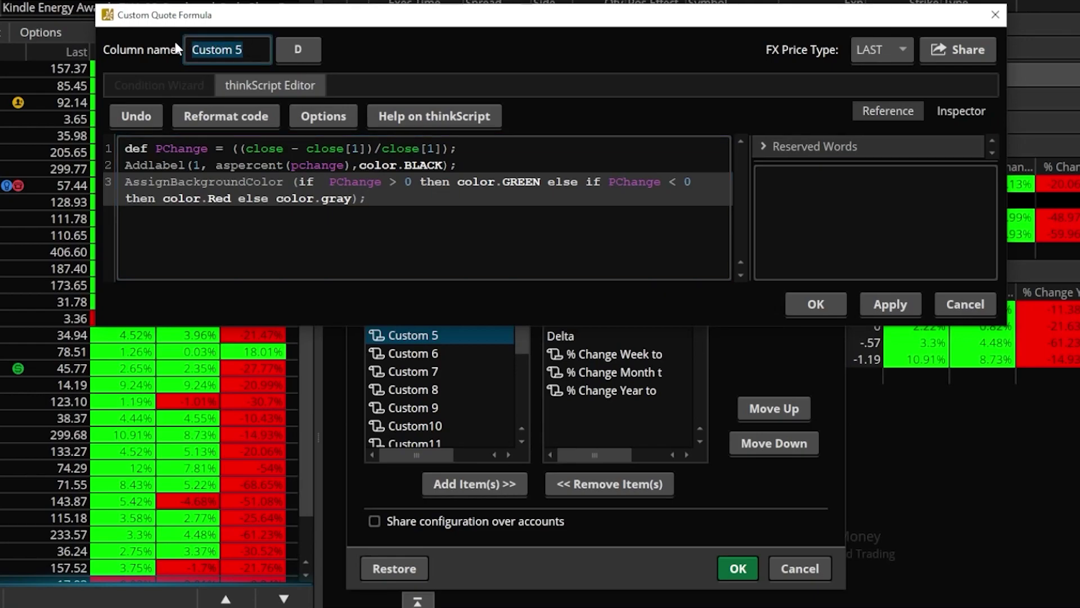
pyautogui.write('YTD')
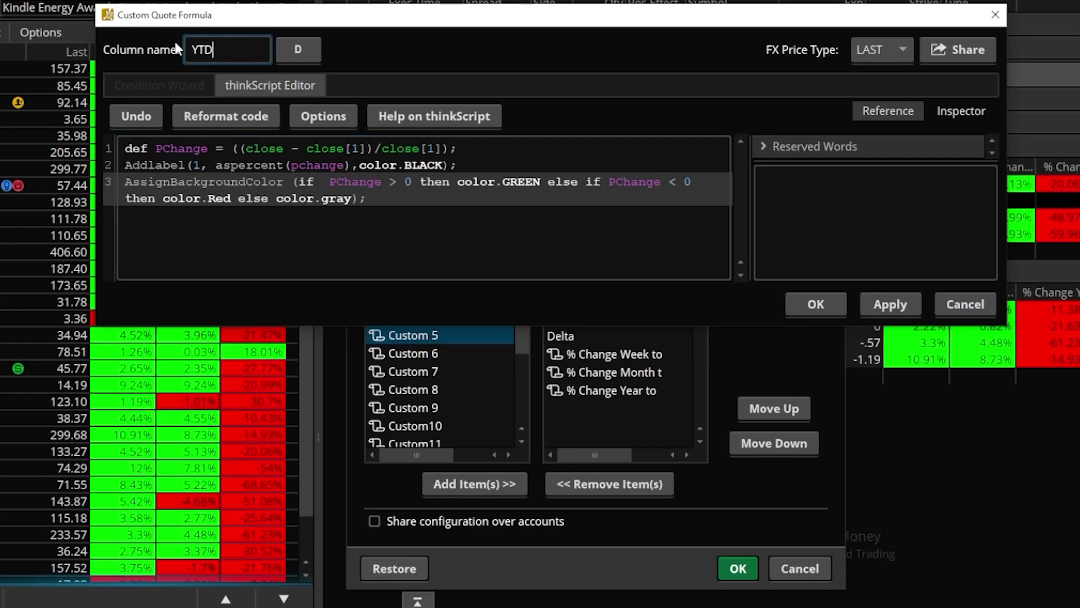
pyautogui.write('%')
pyautogui.click(308, 55)
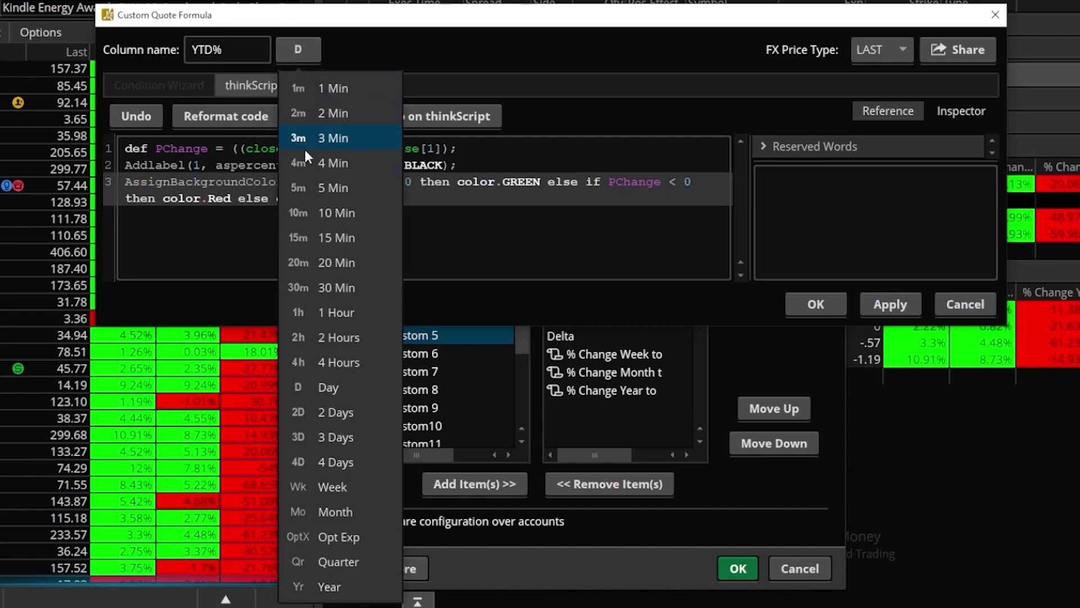
pyautogui.click(327, 587)
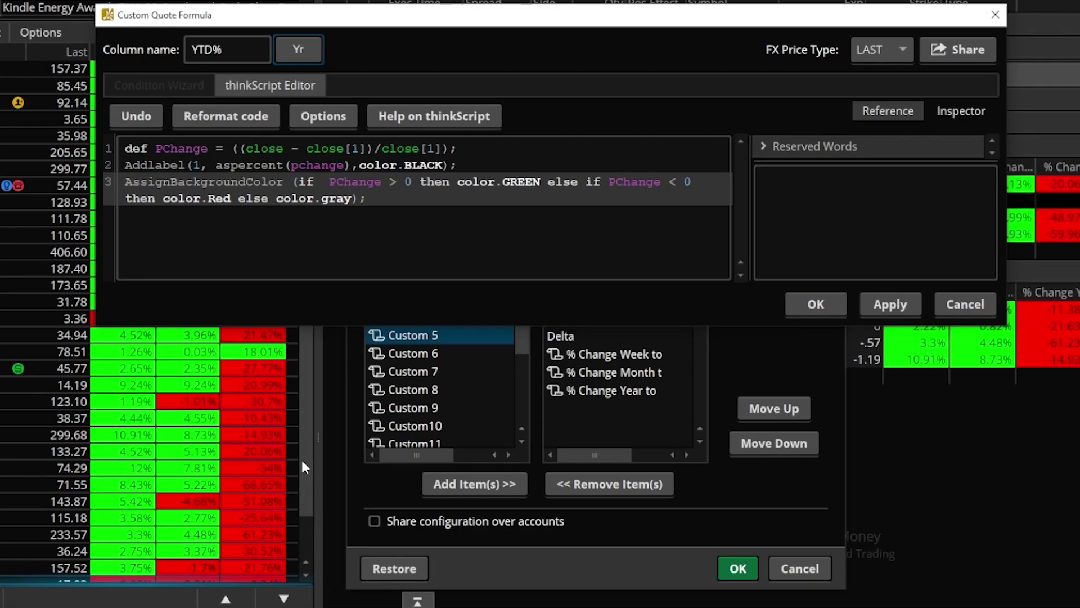
pyautogui.click(311, 43)
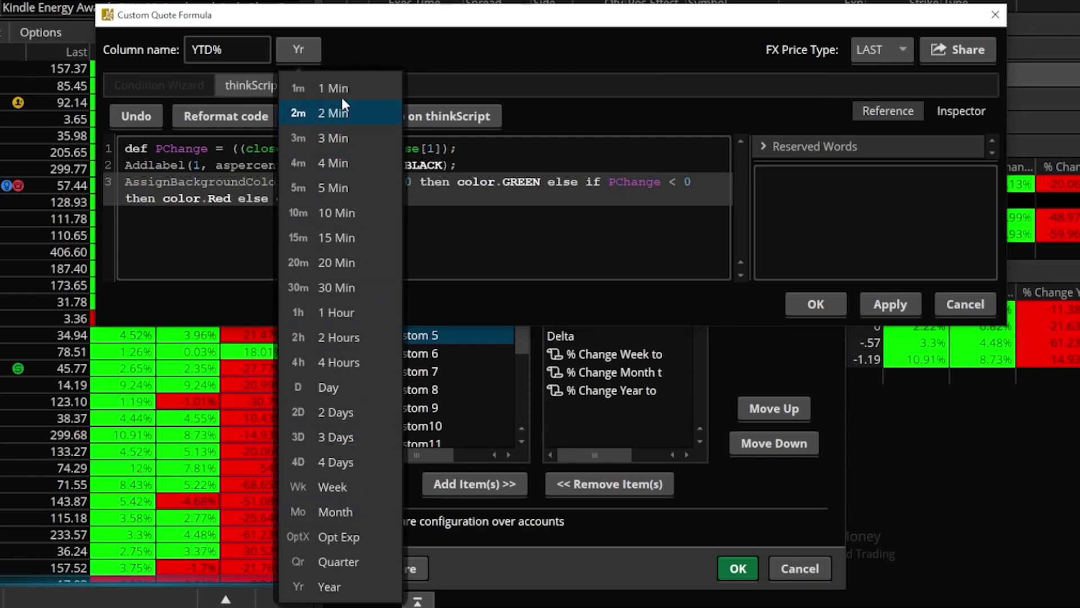
pyautogui.click(328, 52)
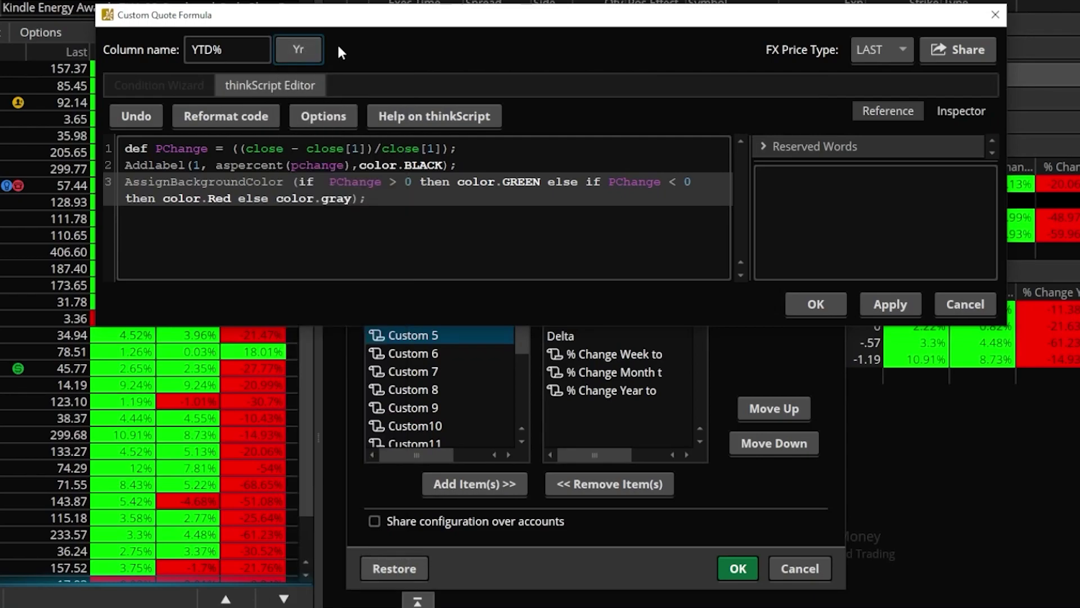
# Save the YTD% formula, add it to the Stock group's columns, and confirm with OK
pyautogui.click(822, 299)
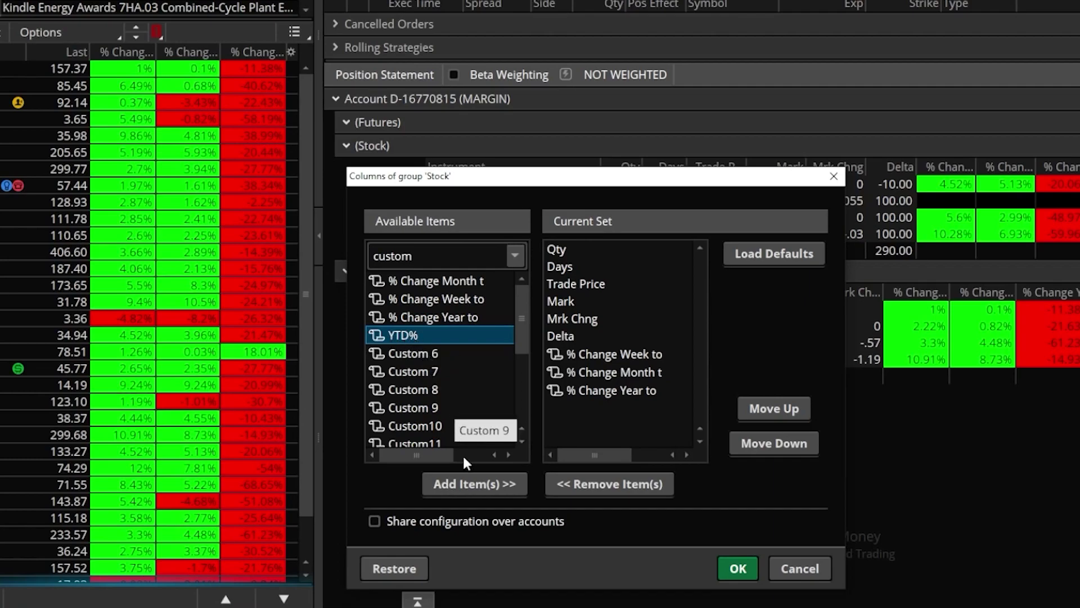
pyautogui.click(465, 491)
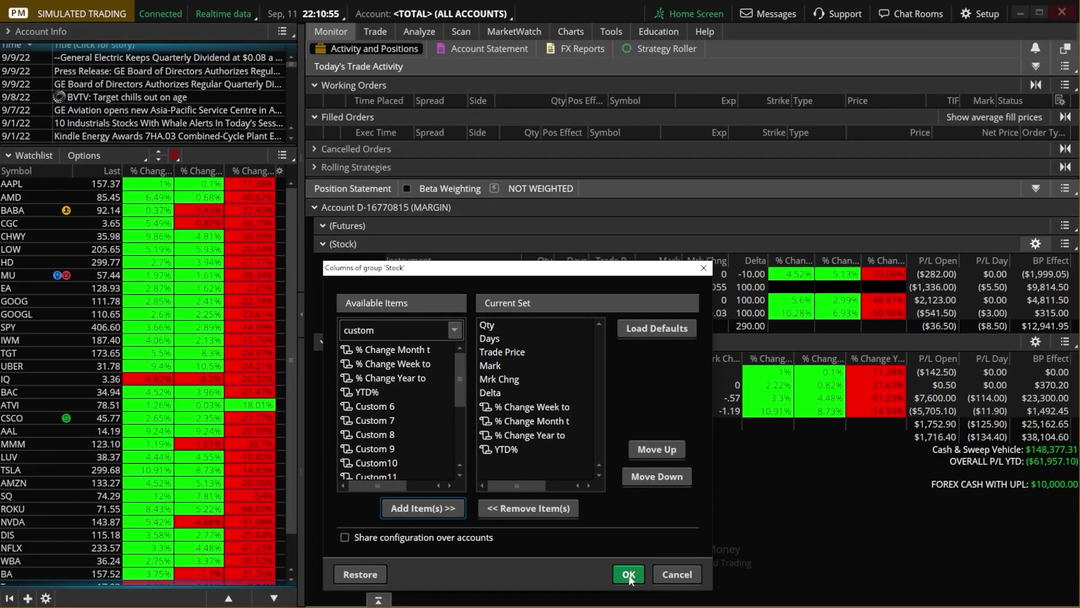
pyautogui.click(629, 575)
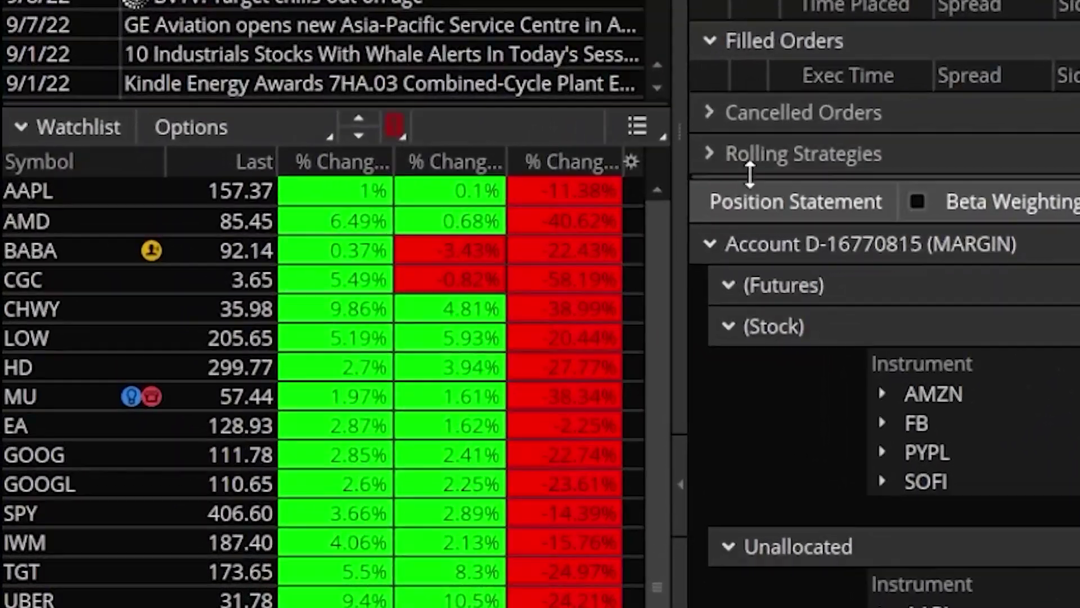
# Add YTD% to the watchlist's current column set via 'ytd' search, then narrow % Change to reveal it
pyautogui.click(636, 164)
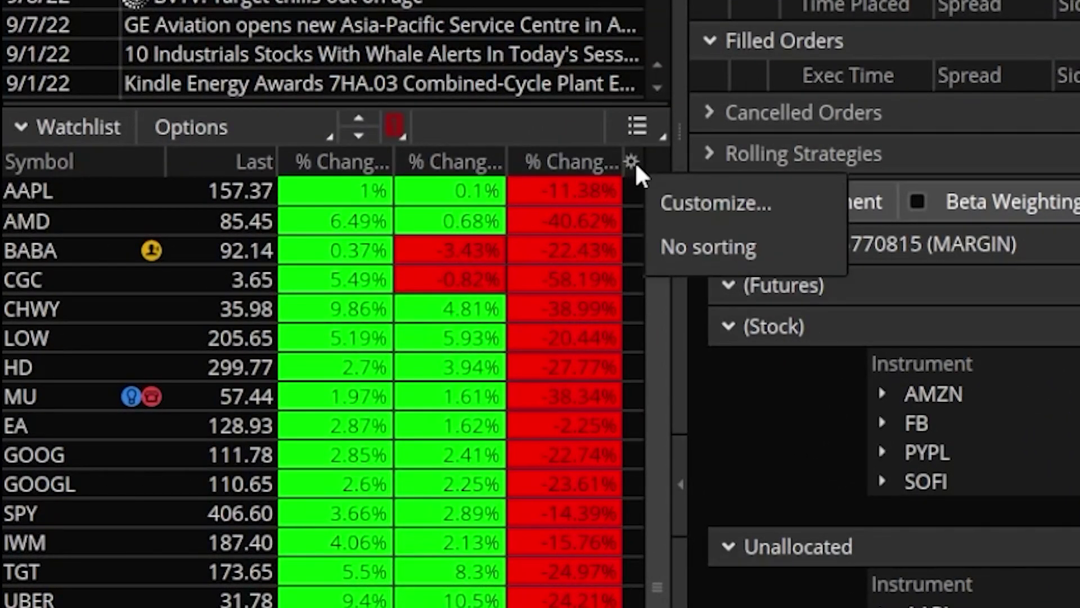
pyautogui.click(686, 200)
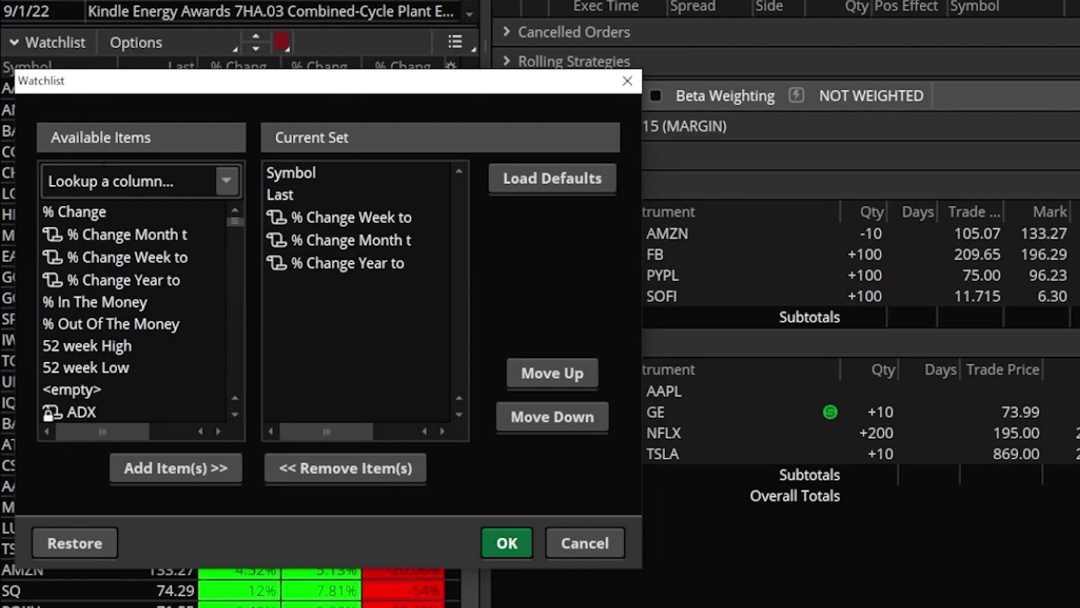
pyautogui.click(108, 175)
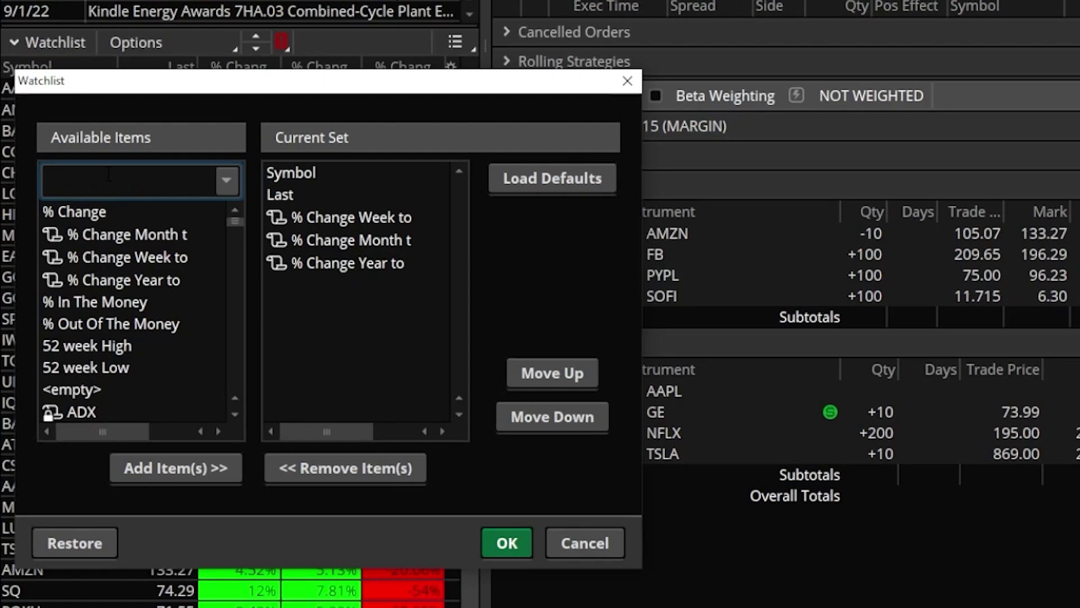
pyautogui.write('ytd')
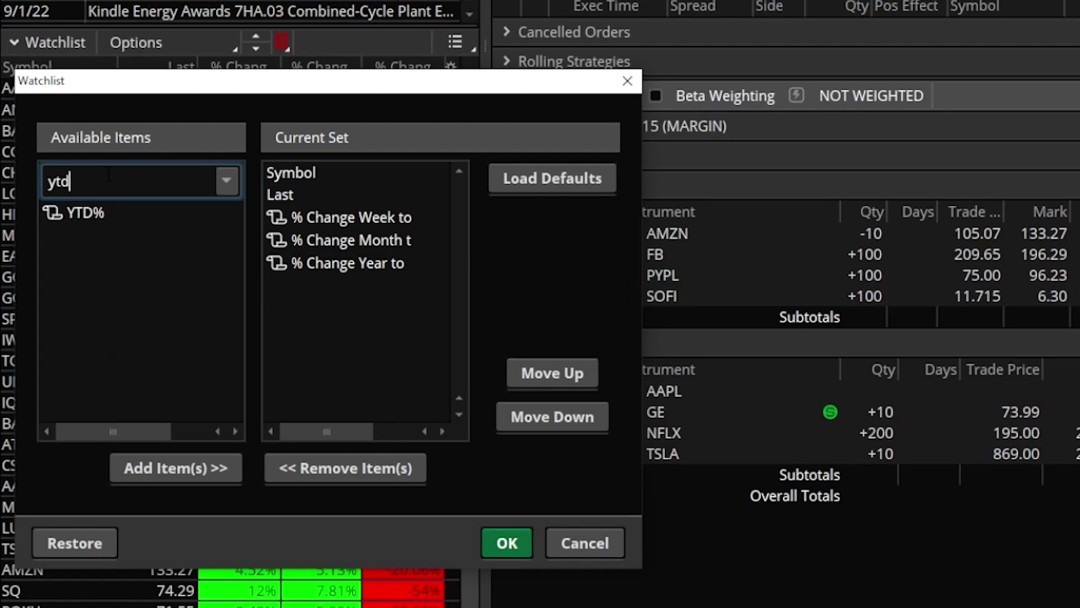
pyautogui.click(90, 208)
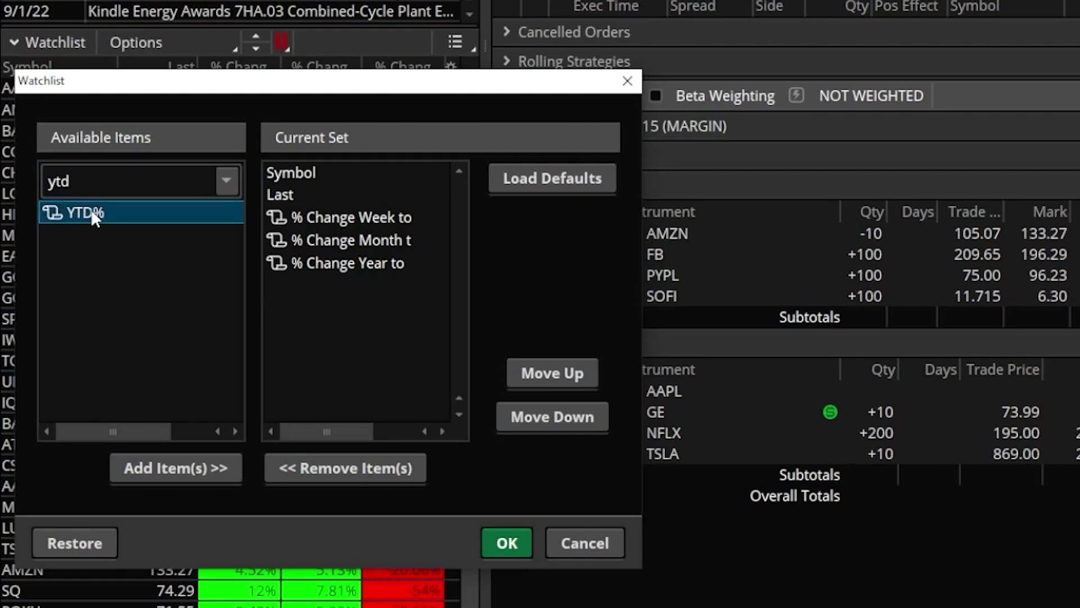
pyautogui.click(188, 464)
pyautogui.click(509, 540)
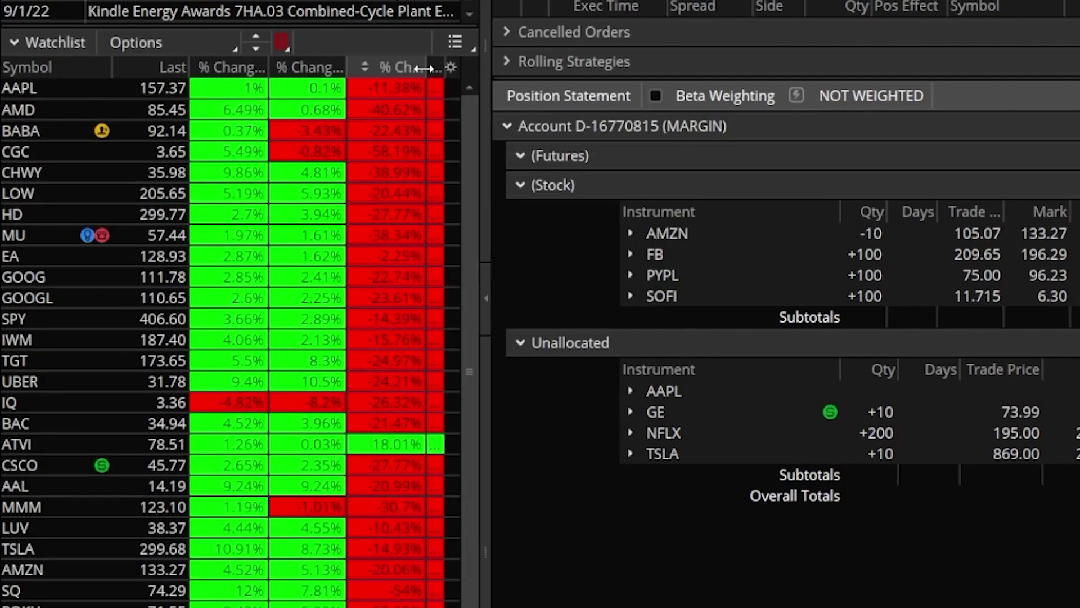
pyautogui.moveTo(421, 68); pyautogui.dragTo(378, 68)
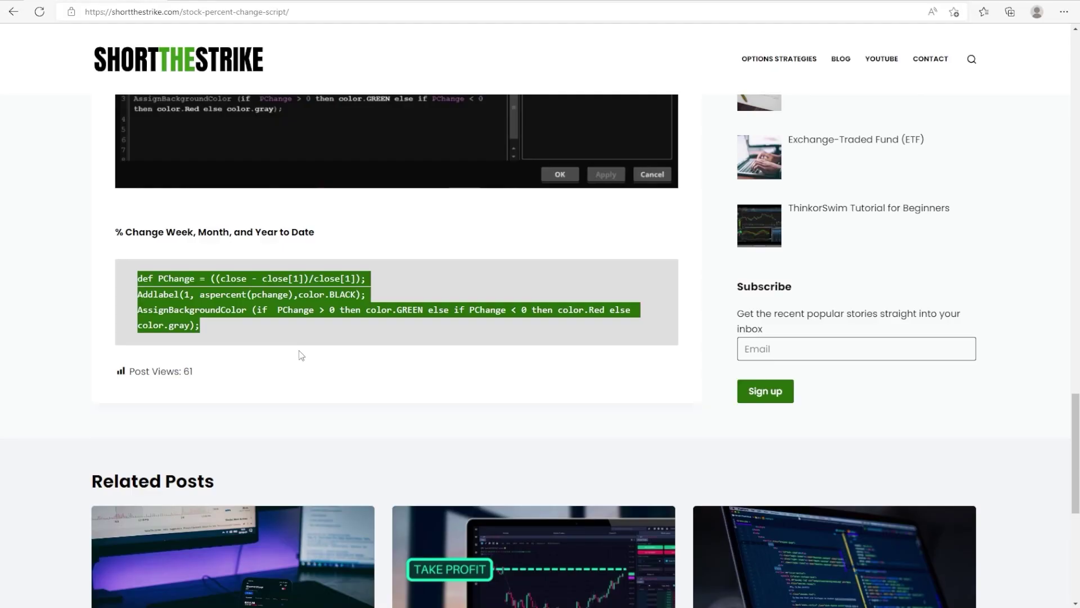
# Copy the % Change Month to Date shared-item link and switch back to thinkorswim
pyautogui.scroll(10, 299, 352)
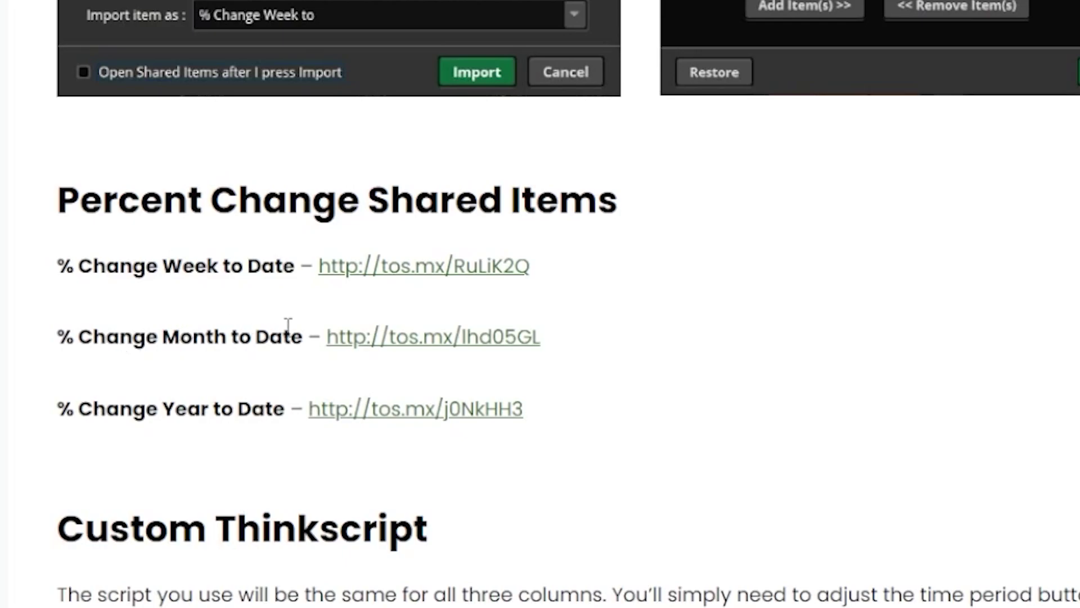
pyautogui.moveTo(547, 336); pyautogui.dragTo(326, 338)
pyautogui.rightClick(397, 340)
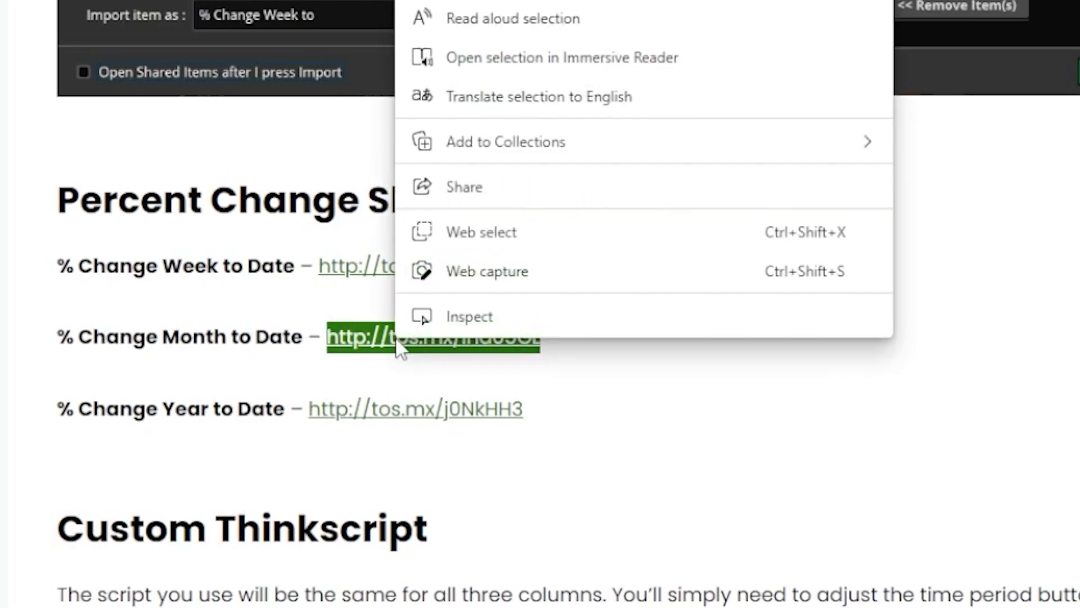
pyautogui.click(322, 170)
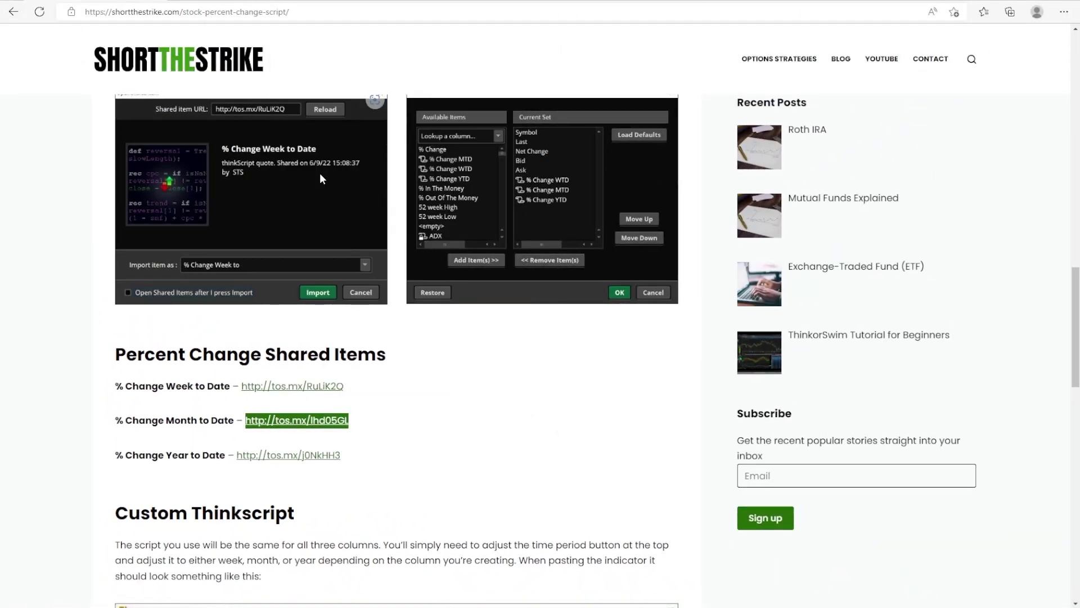
pyautogui.hotkey('alt', 'Tab')
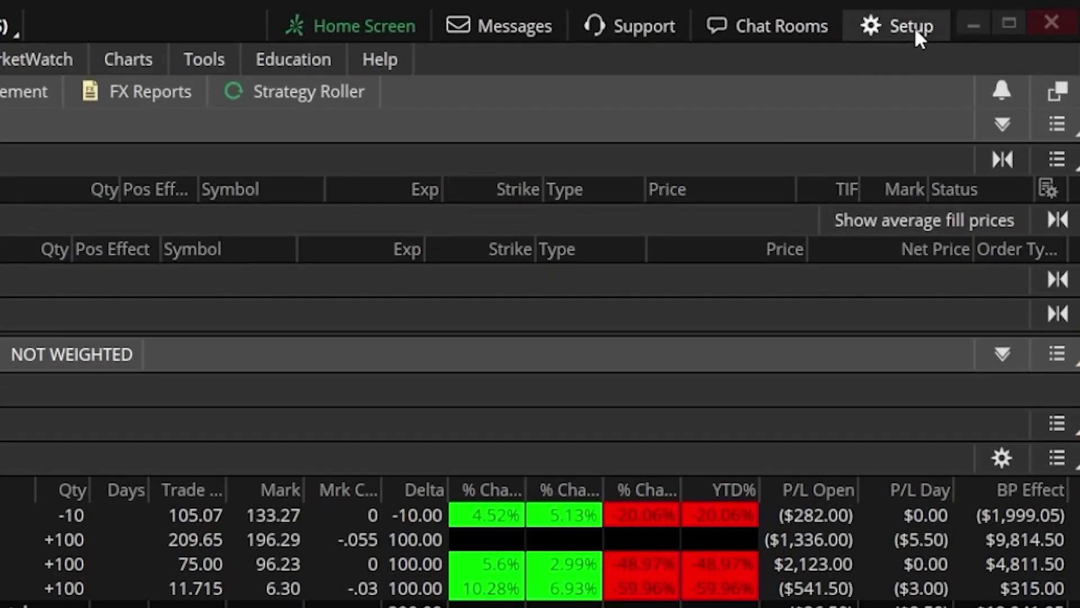
# Paste the Month to Date tos.mx link into Setup > Open shared item and preview it
pyautogui.click(914, 27)
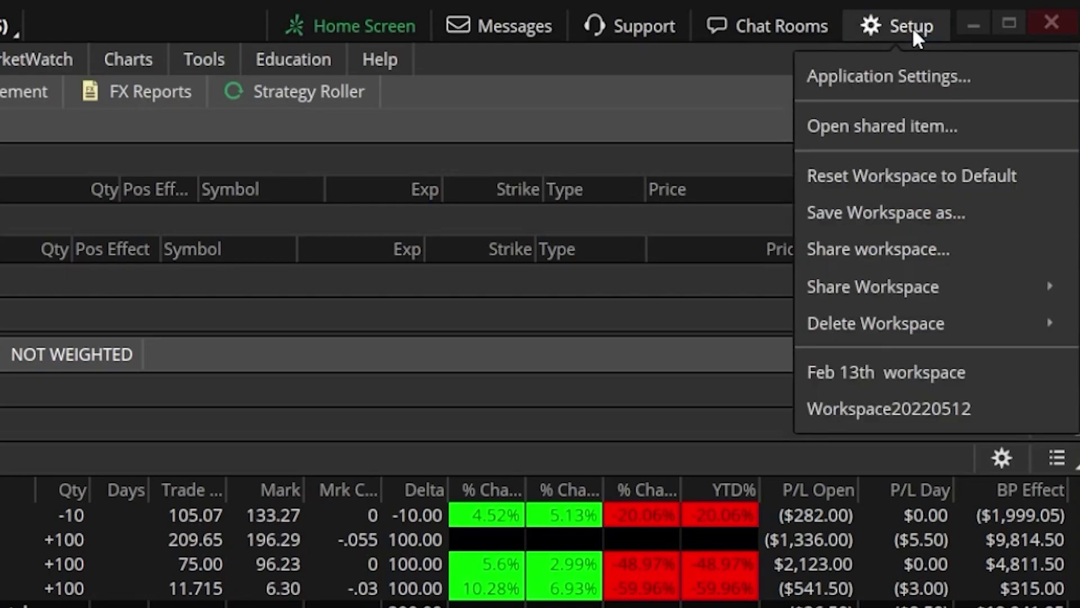
pyautogui.click(885, 139)
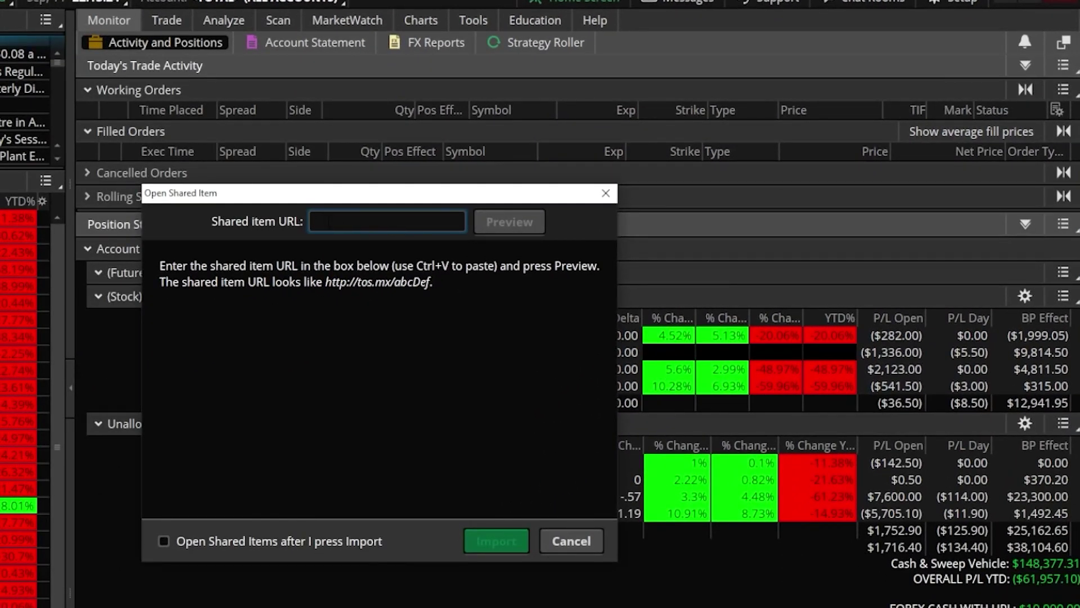
pyautogui.hotkey('ctrl', 'v')
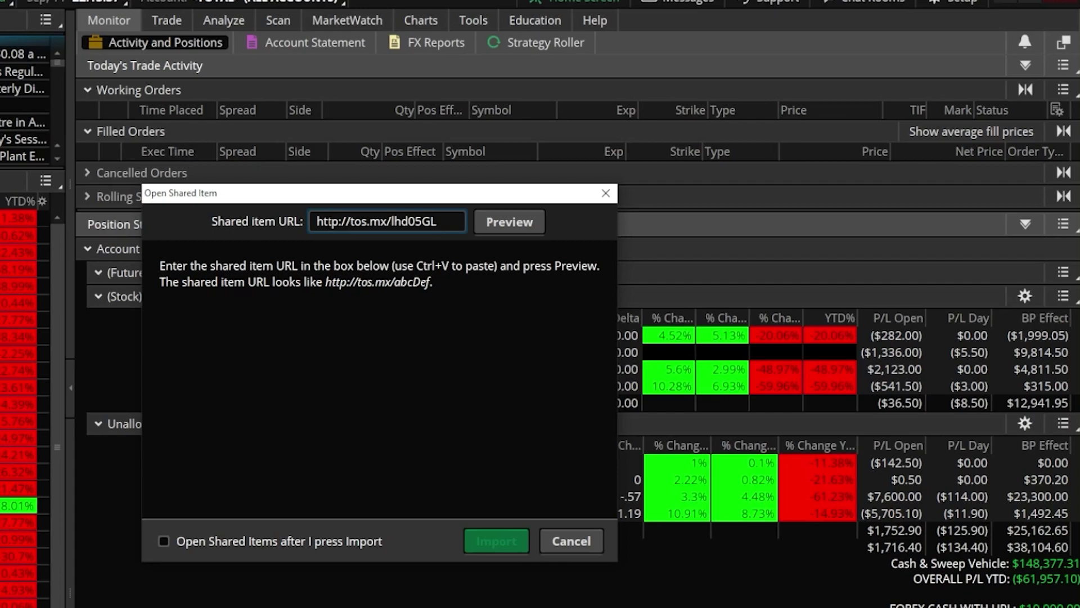
pyautogui.click(502, 226)
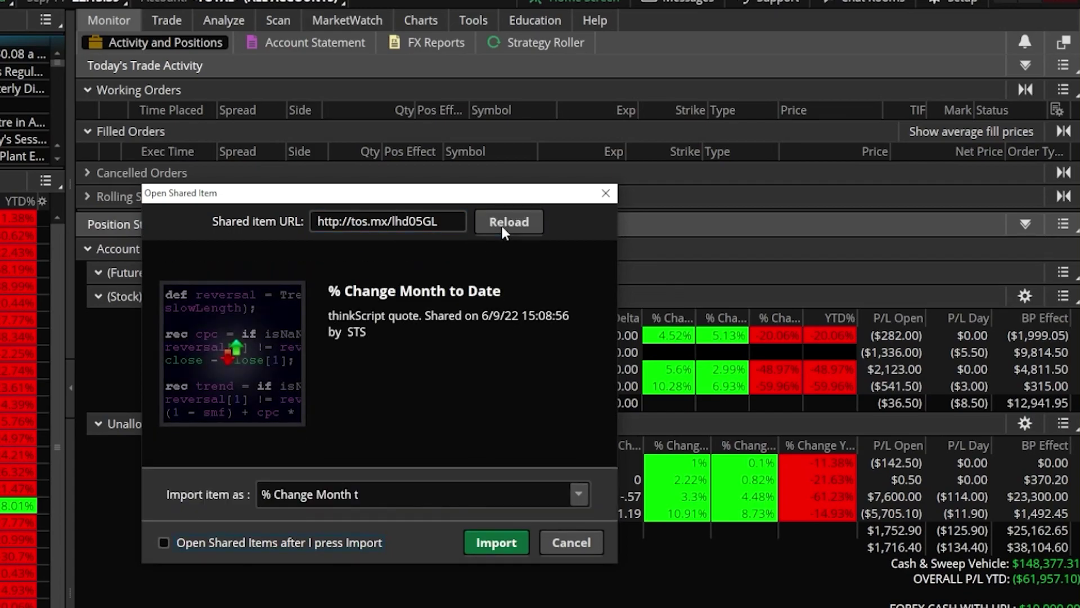